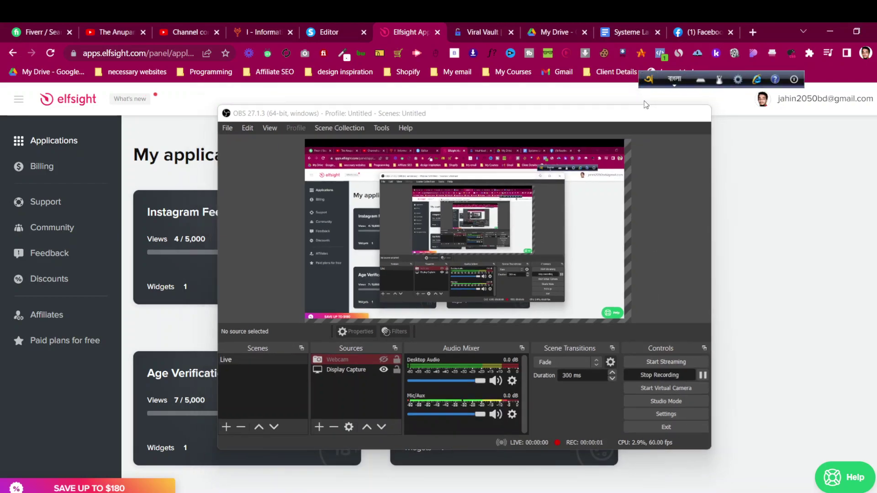
Dismiss the OBS recorder window to reveal Elfsight's My applications dashboard
left_click(646, 105)
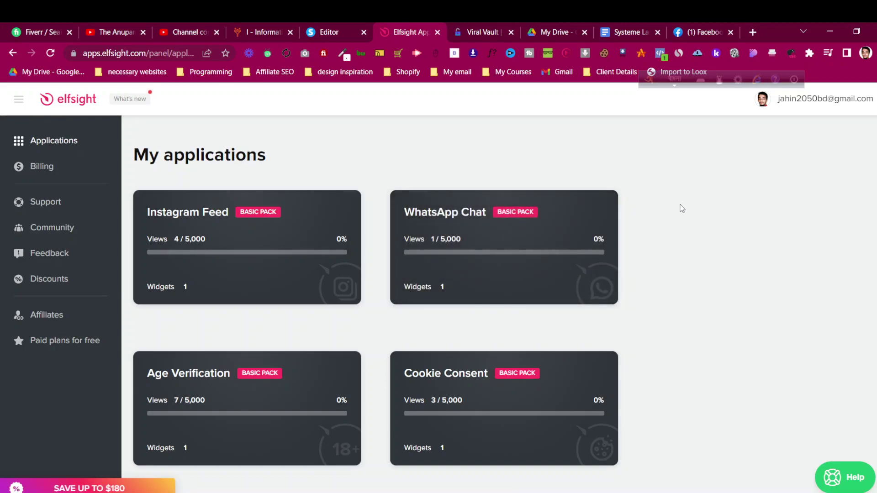
Browse the My applications page and open the catalogue of other applications
scroll(725, 213, "down", 6)
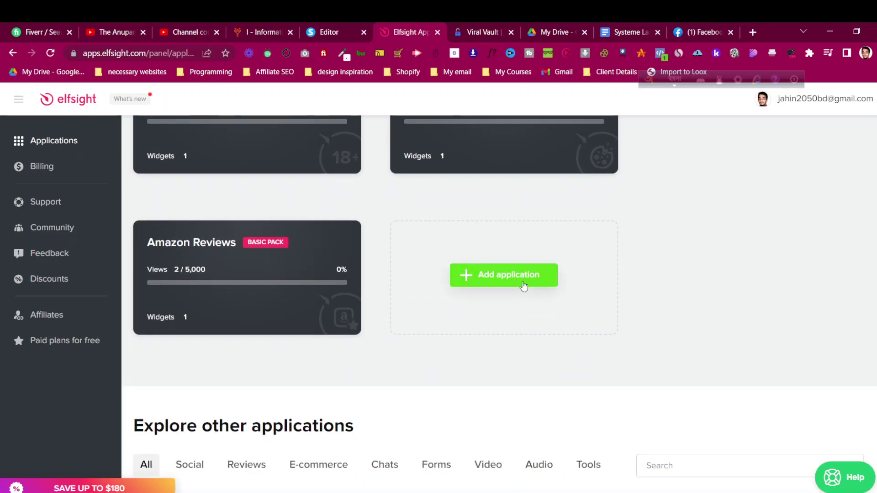
scroll(352, 260, "up", 3)
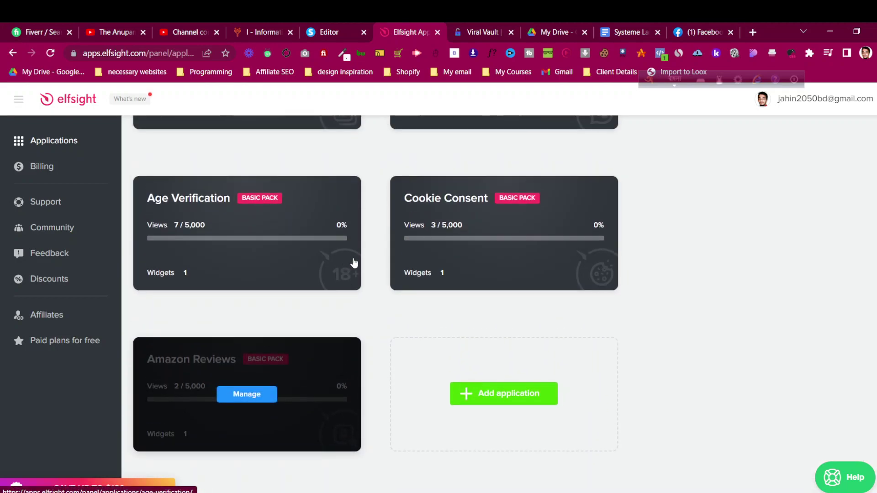
left_click(505, 396)
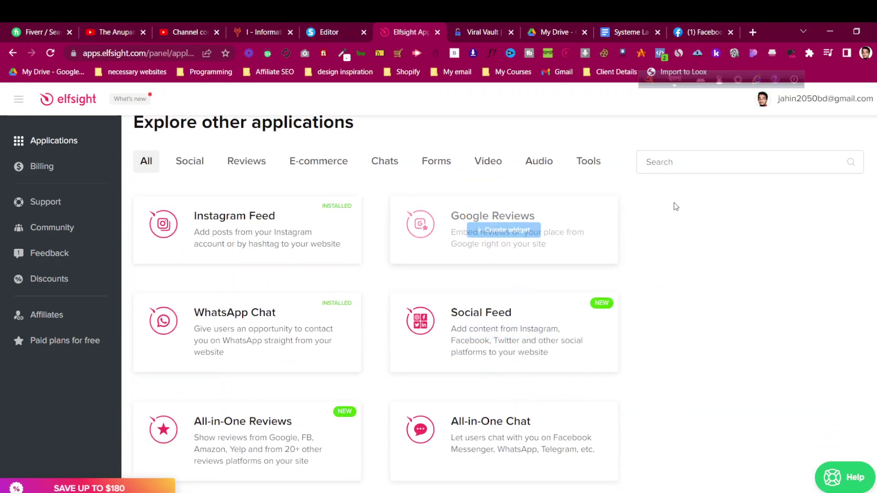
Search the app catalogue for 'before' after switching the keyboard from Bangla to English
left_click(678, 165)
type("efor")
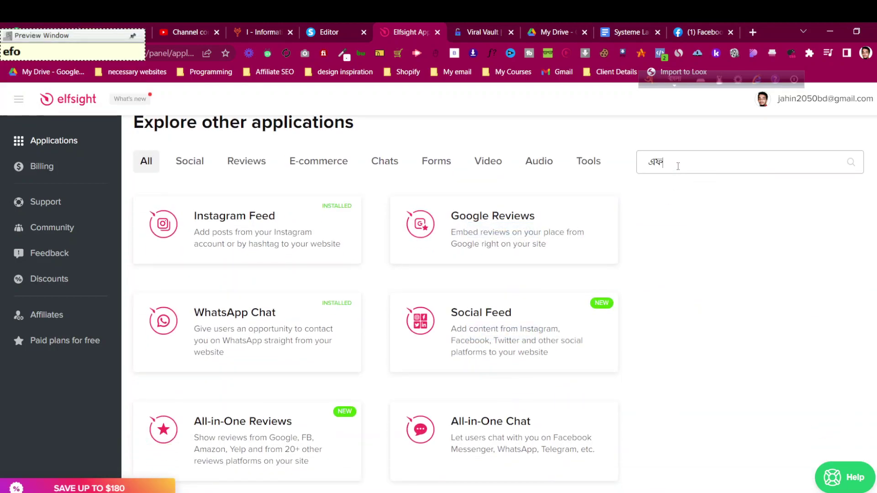
key("BackSpace")
key("BackSpace")
key("BackSpace")
key("BackSpace")
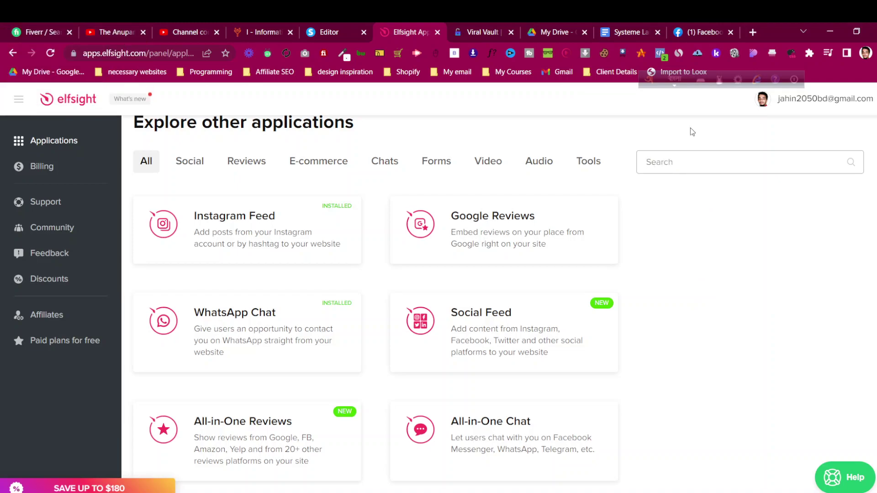
left_click(675, 79)
left_click(690, 162)
type("be")
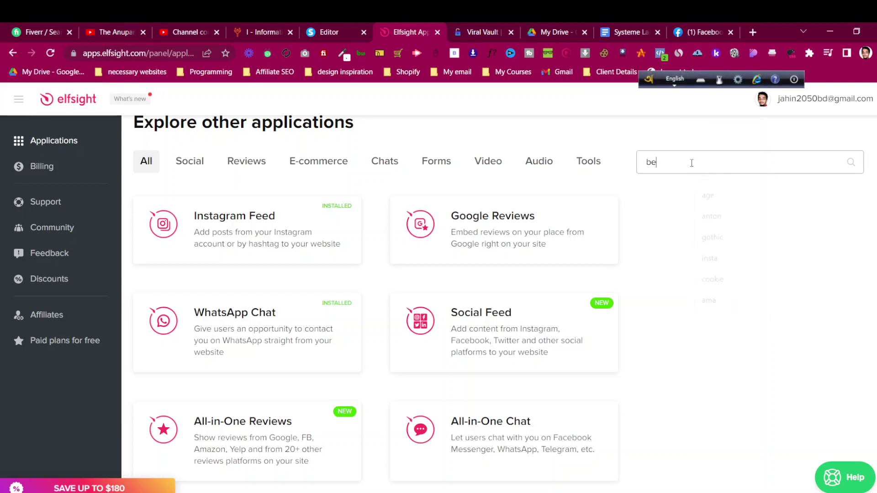
type("fore")
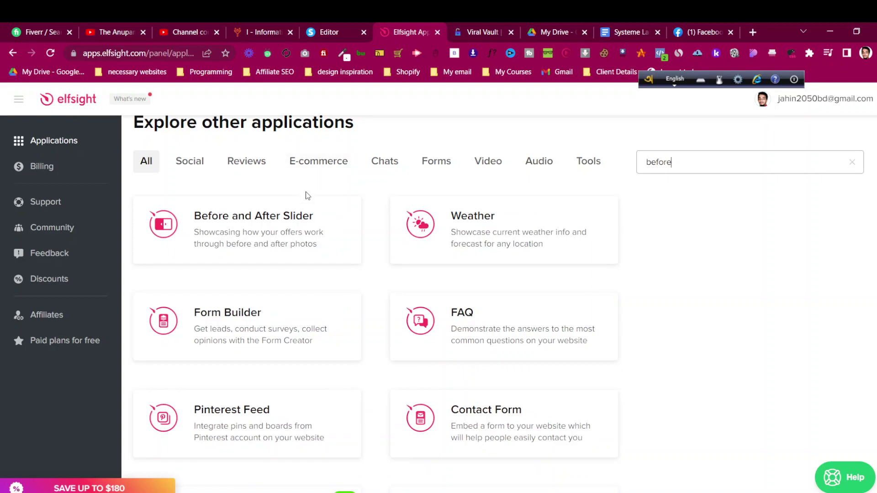
Create a Before and After Slider widget, preview Retouch Slider and Product Comparison, then pick Simple Comparison
left_click(257, 234)
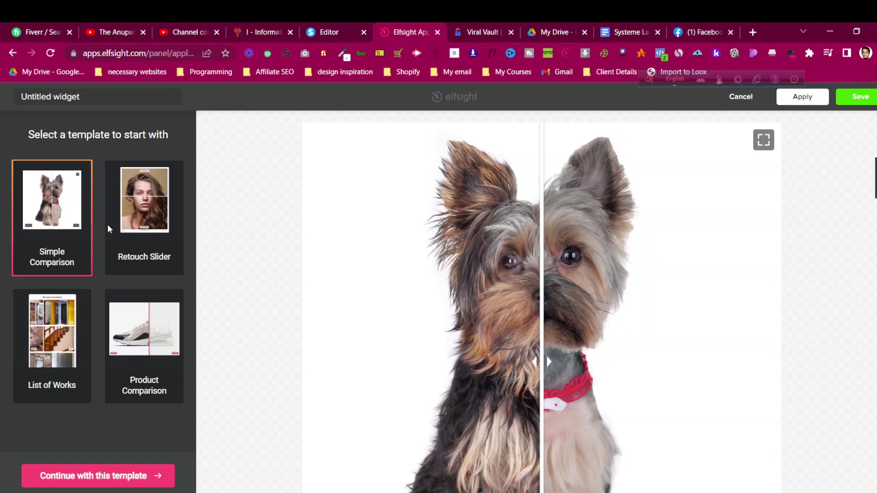
left_click(130, 256)
left_click(144, 347)
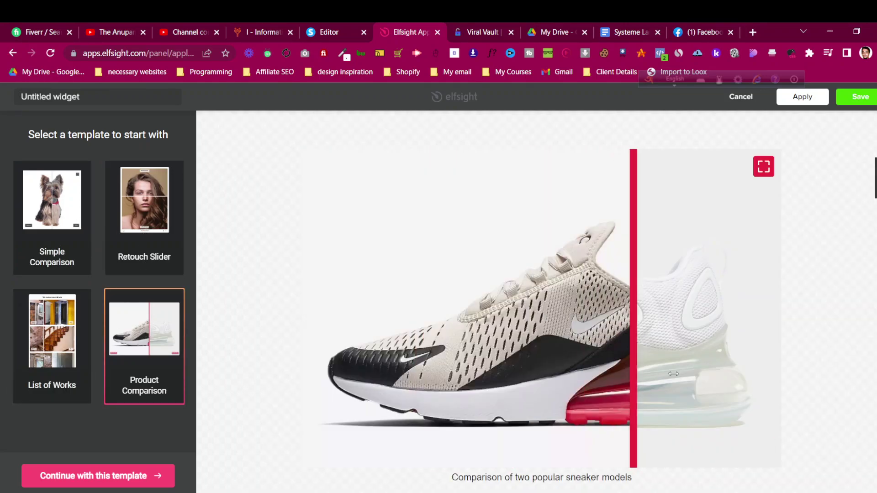
left_click(85, 209)
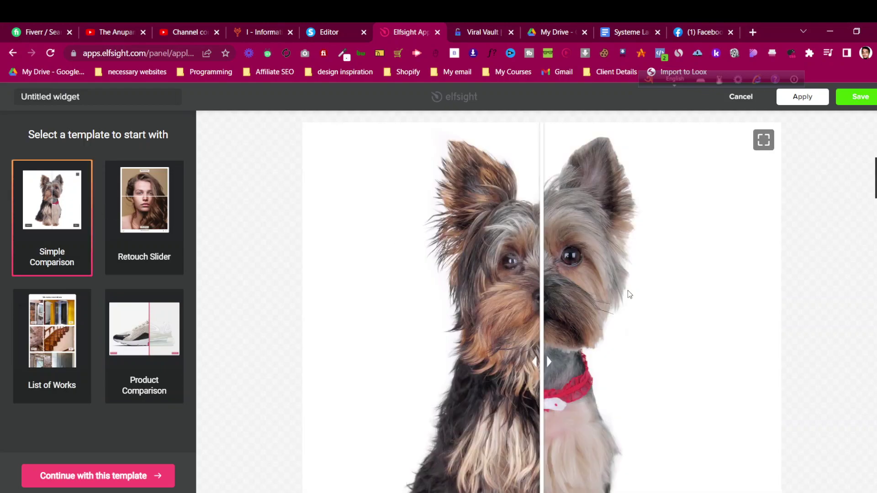
scroll(590, 351, "down", 2)
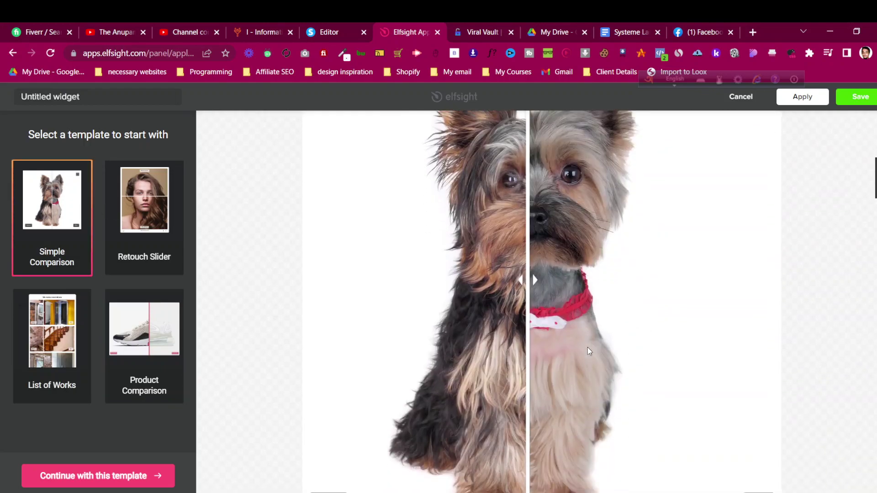
left_click(145, 347)
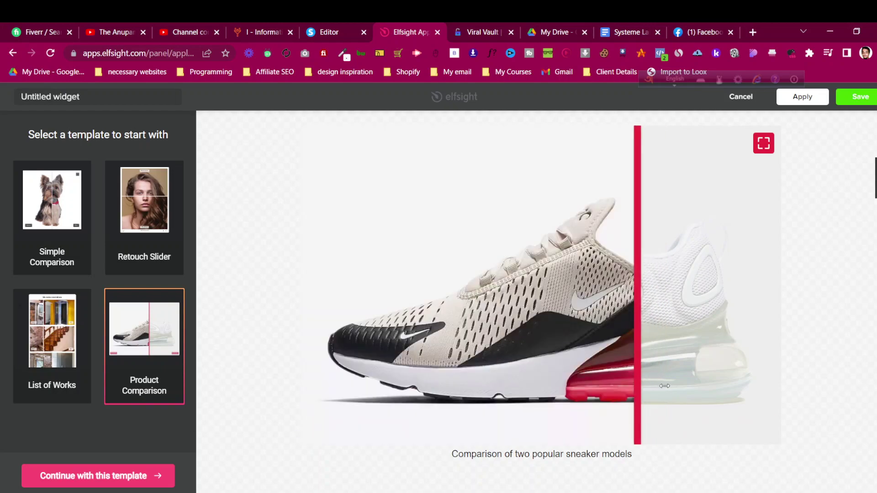
left_click(64, 212)
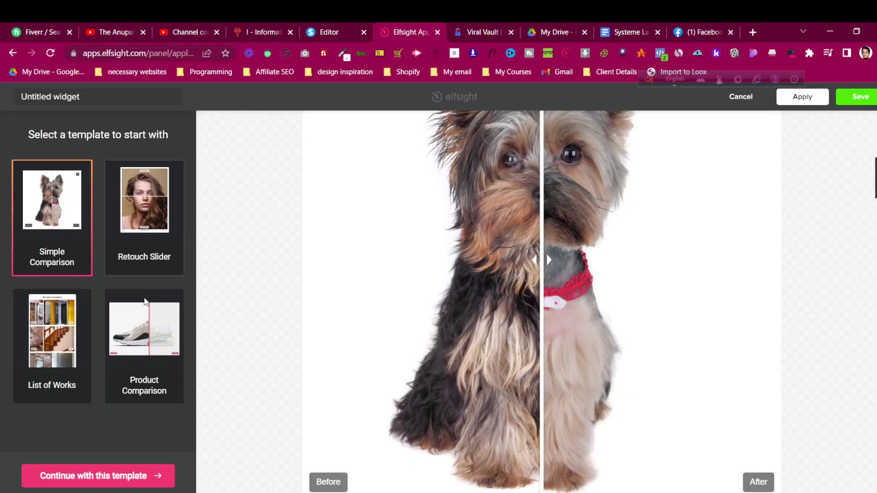
Start editing the Simple Comparison widget and open its dog_2.jpg image set
left_click(147, 477)
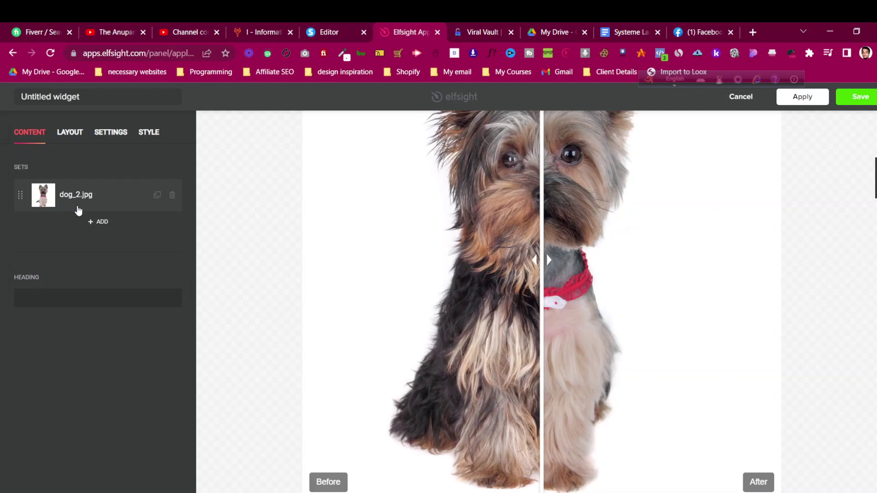
left_click(79, 199)
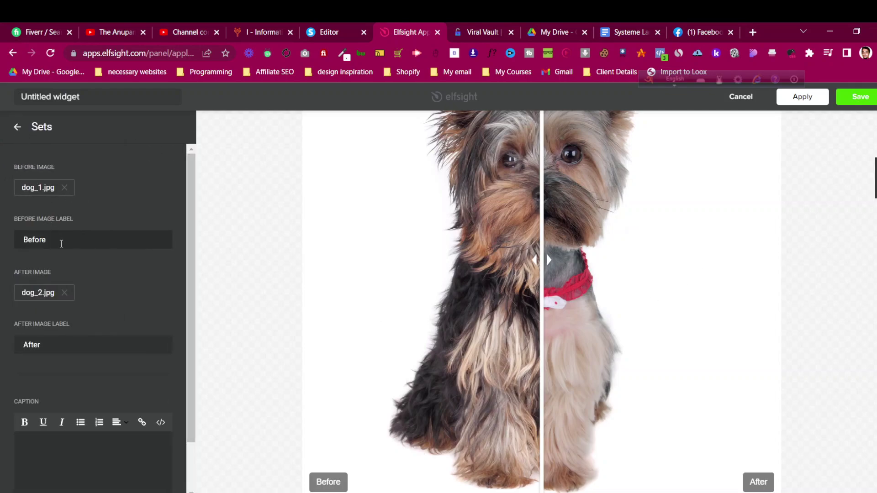
scroll(43, 274, "down", 1)
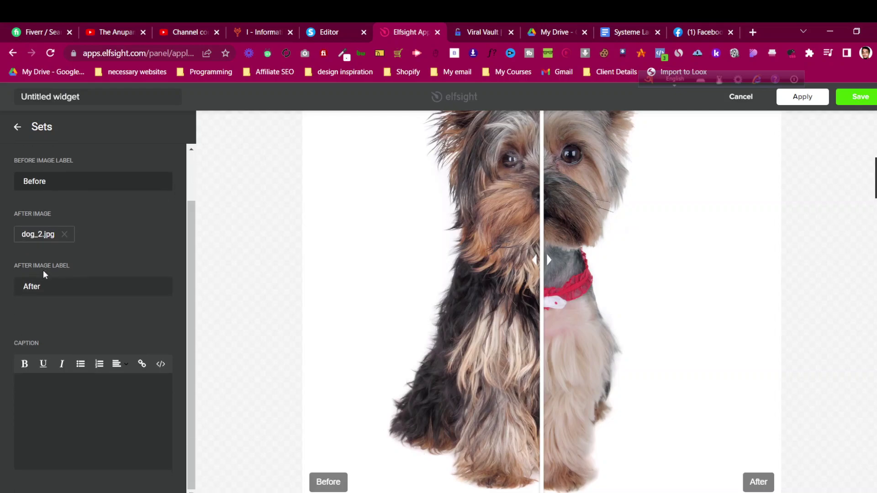
scroll(67, 237, "up", 1)
left_click(57, 232)
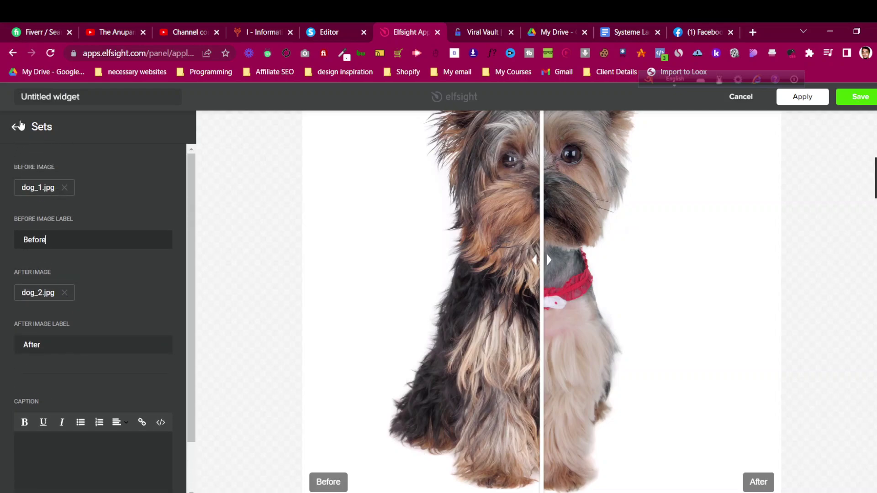
left_click(18, 126)
left_click(72, 200)
Replace the dog_1.jpg Before image with image file 2 uploaded from Downloads
left_click(64, 187)
left_click(55, 191)
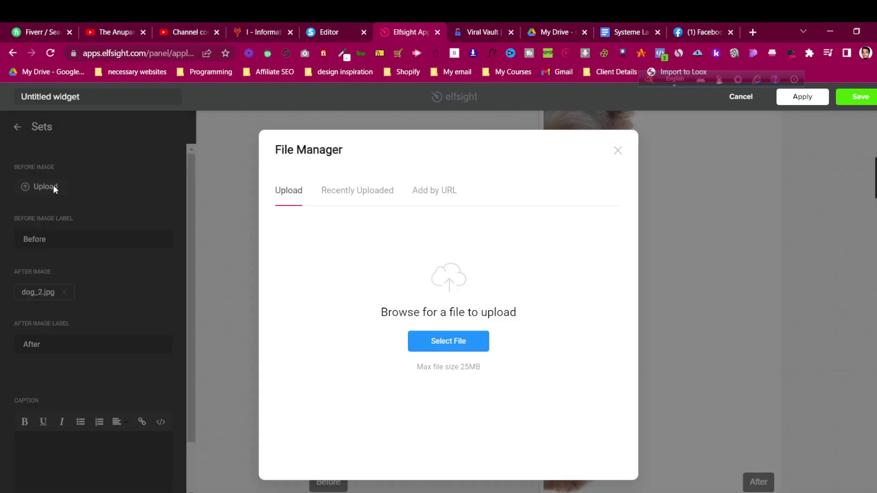
left_click(454, 339)
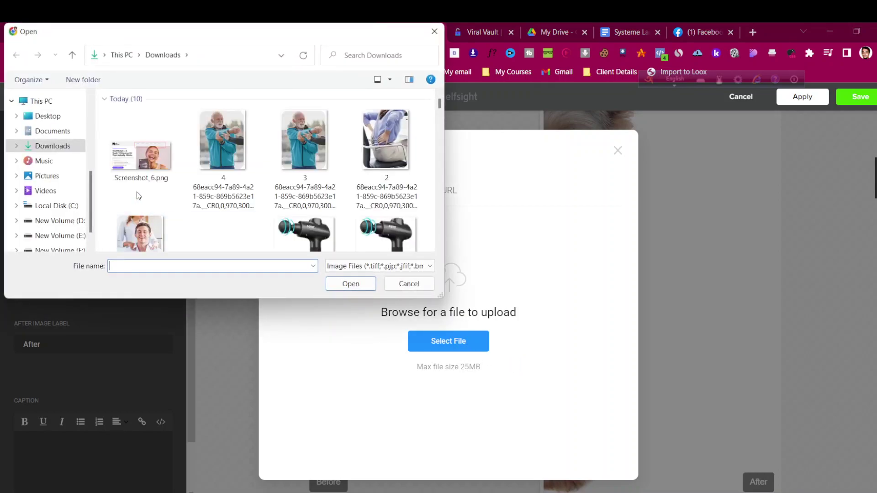
left_click(386, 151)
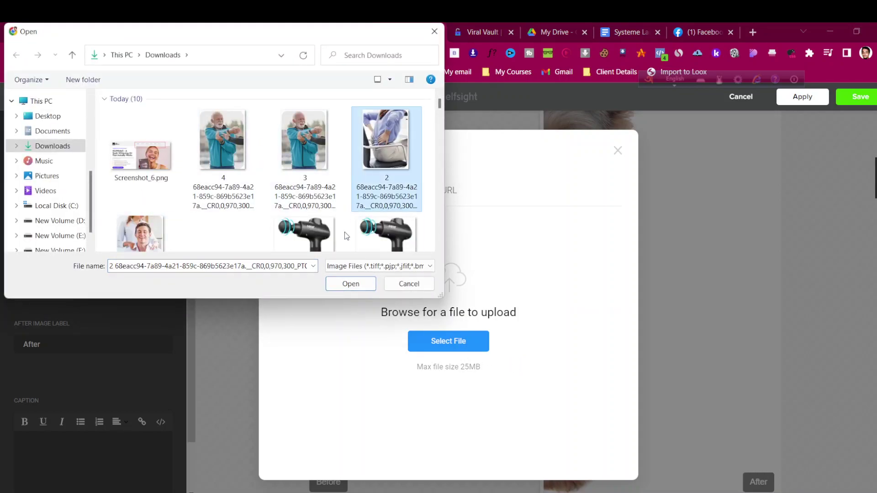
left_click(351, 283)
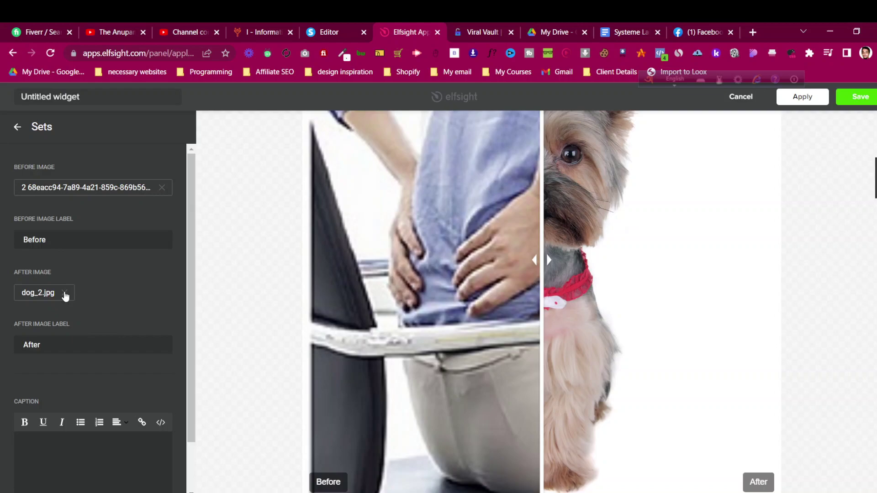
Swap the After image for the previously uploaded portrait photo and test the divider
left_click(64, 295)
left_click(65, 297)
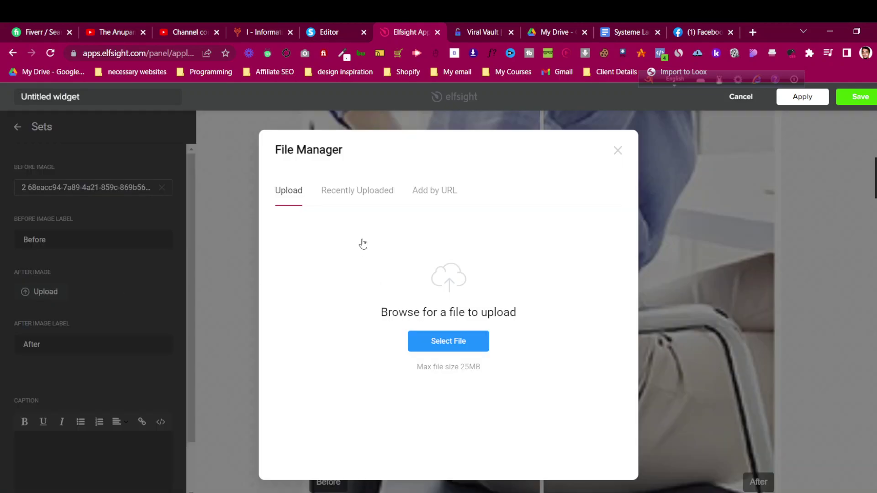
left_click(368, 200)
left_click(336, 248)
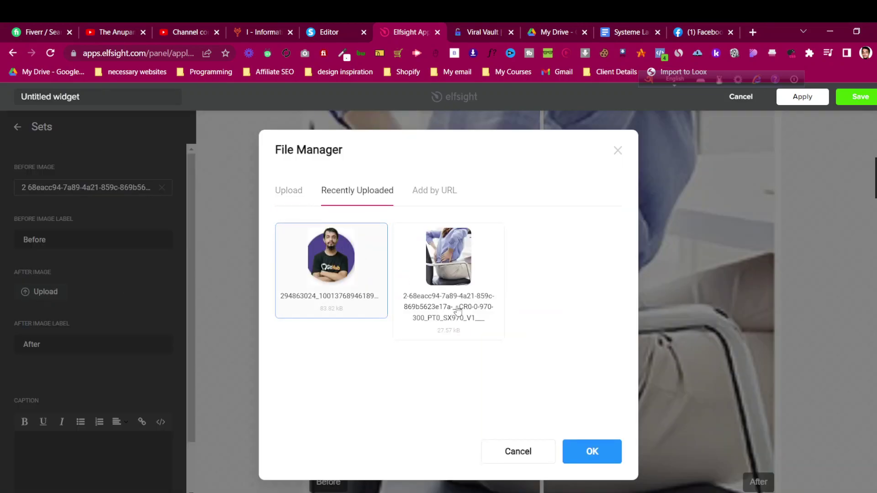
left_click(599, 451)
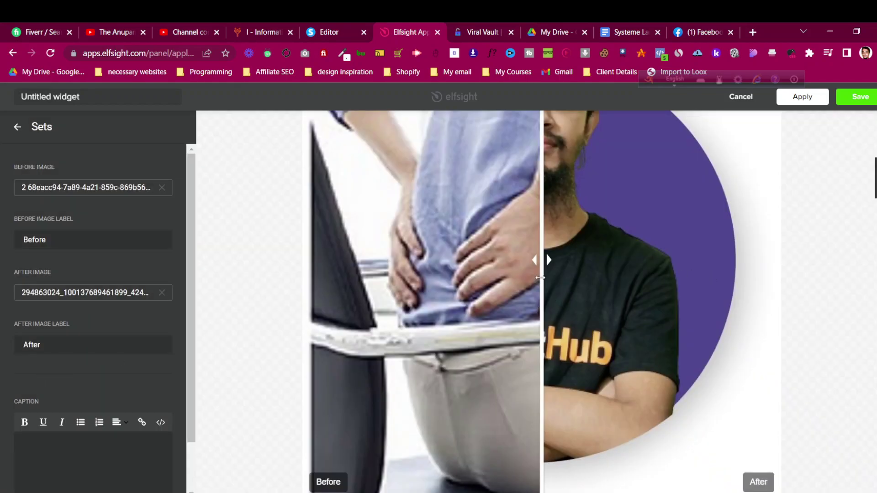
mouse_move(540, 277)
left_mouse_down()
mouse_move(427, 256)
mouse_move(323, 276)
mouse_move(701, 252)
mouse_move(494, 282)
mouse_move(538, 282)
left_mouse_up()
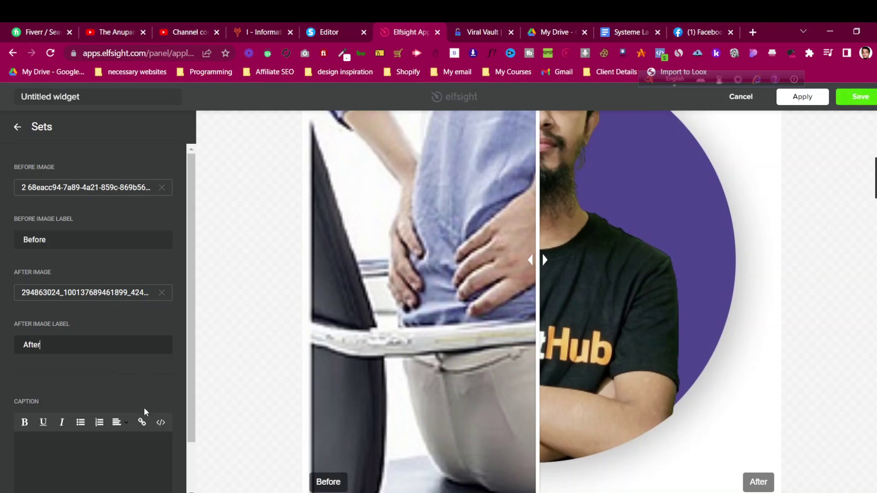
Set the slider's Labels Position to Center in Settings
left_click(17, 127)
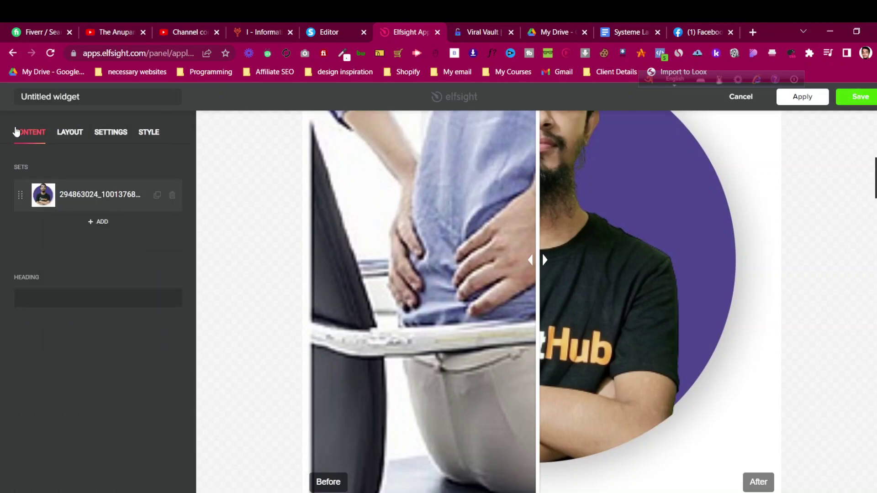
left_click(77, 137)
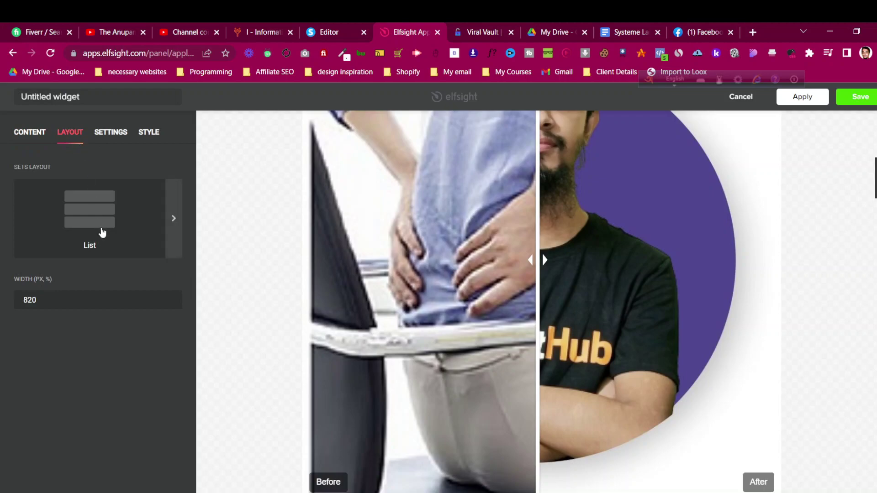
left_click(105, 135)
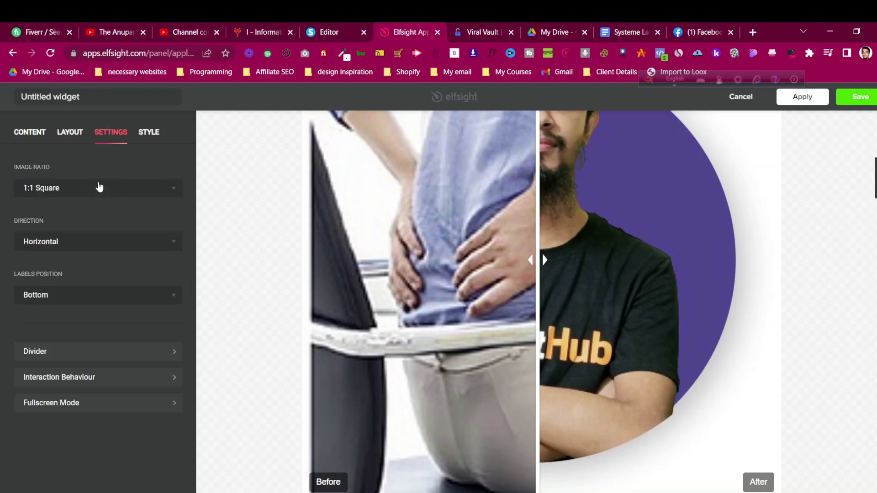
left_click(94, 296)
left_click(91, 332)
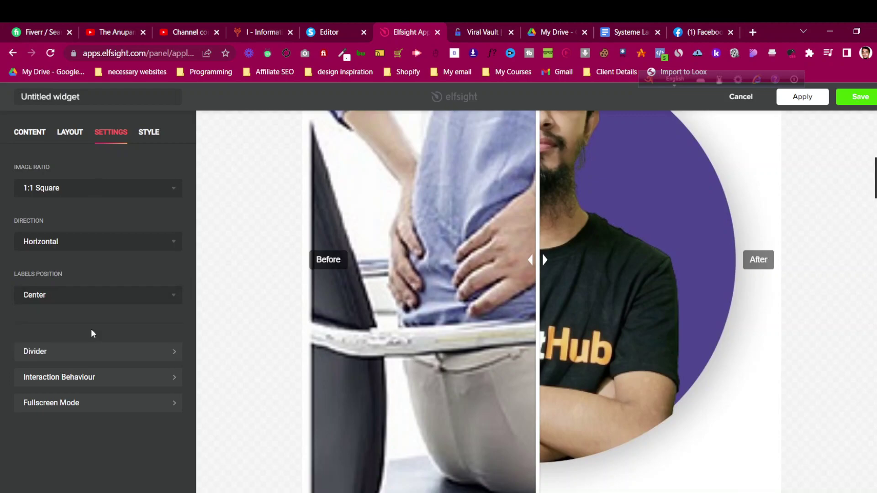
Review the Style tab's background and heading options
left_click(149, 133)
left_click(128, 175)
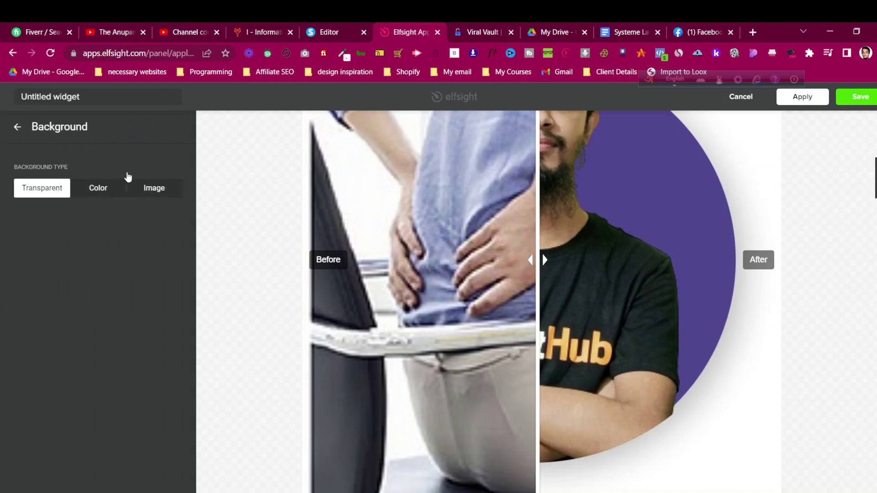
left_click(23, 131)
left_click(72, 200)
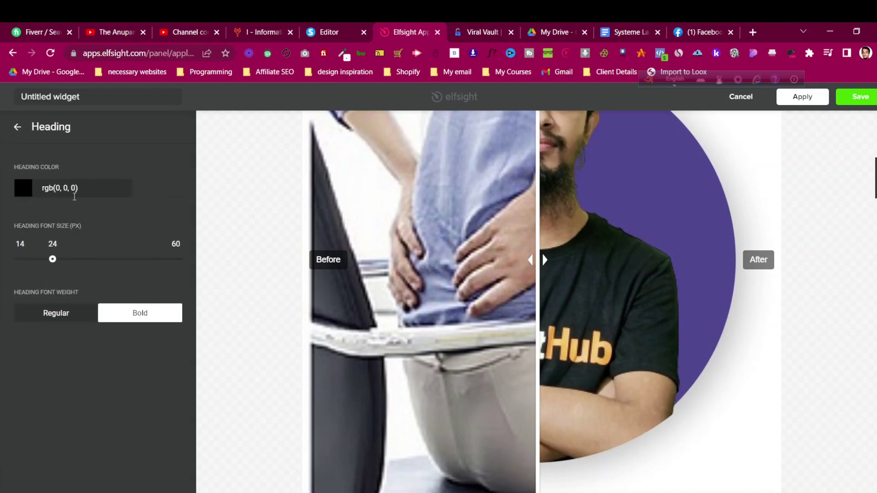
left_click(15, 130)
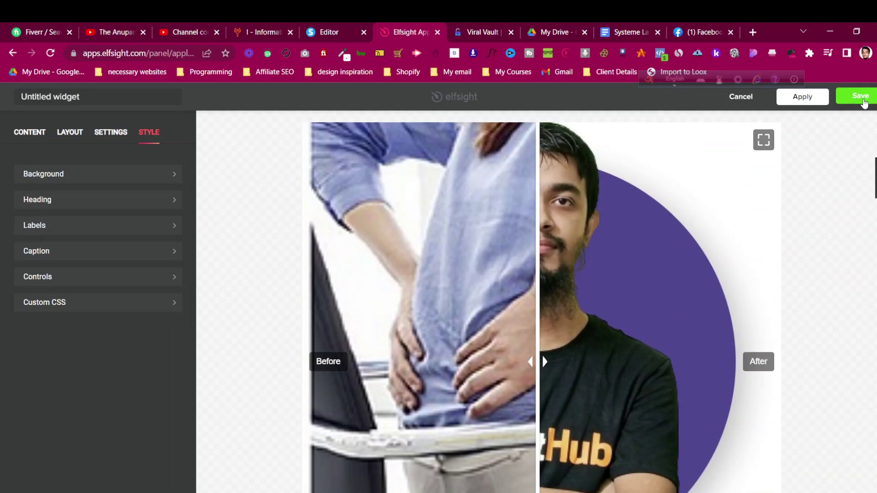
Save the slider widget, copy its embed code, and go to the Systeme.io editor
left_click(863, 100)
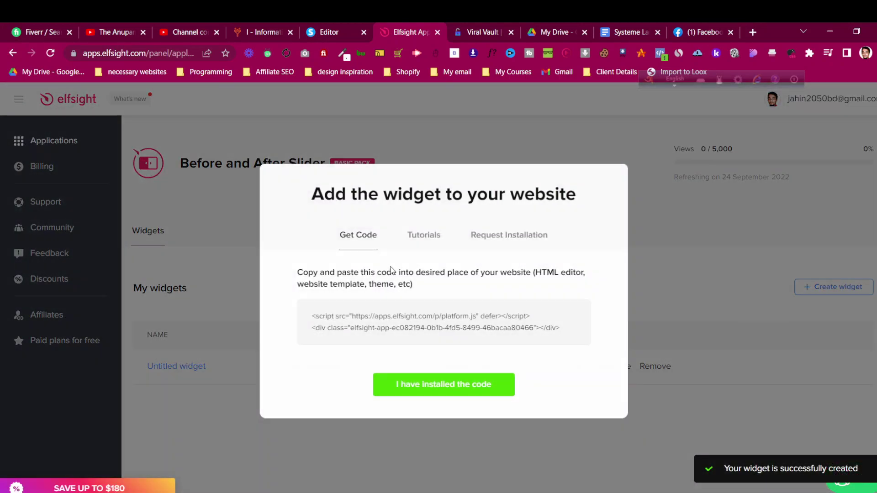
left_click(408, 324)
left_click(350, 23)
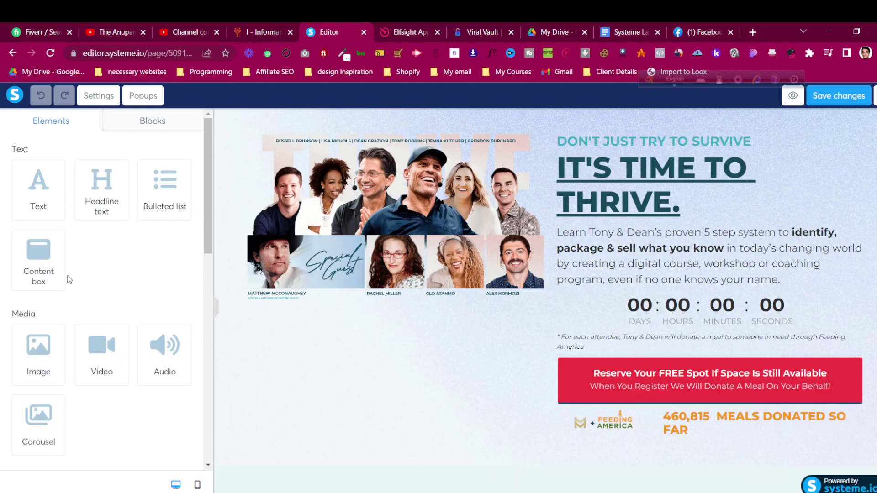
Place a Raw HTML block beneath the hero image on the Systeme.io page
scroll(71, 276, "down", 3)
scroll(83, 274, "up", 3)
scroll(87, 273, "down", 15)
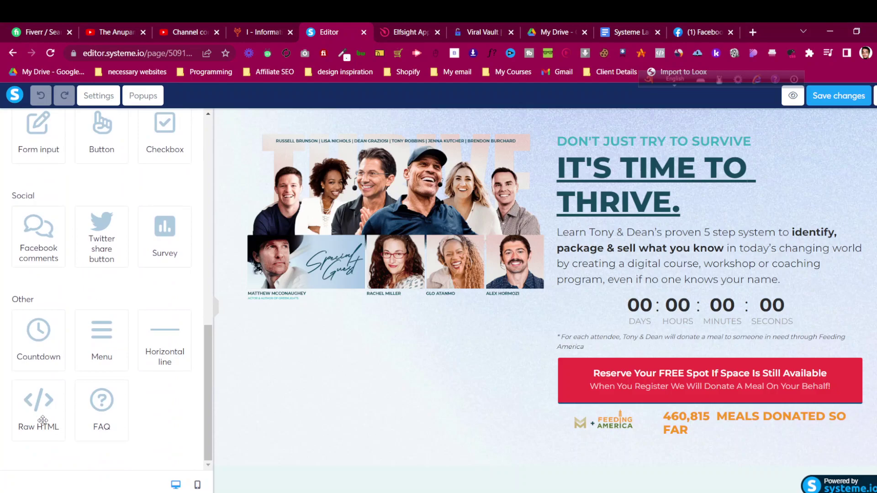
left_click_drag(43, 420, 380, 294)
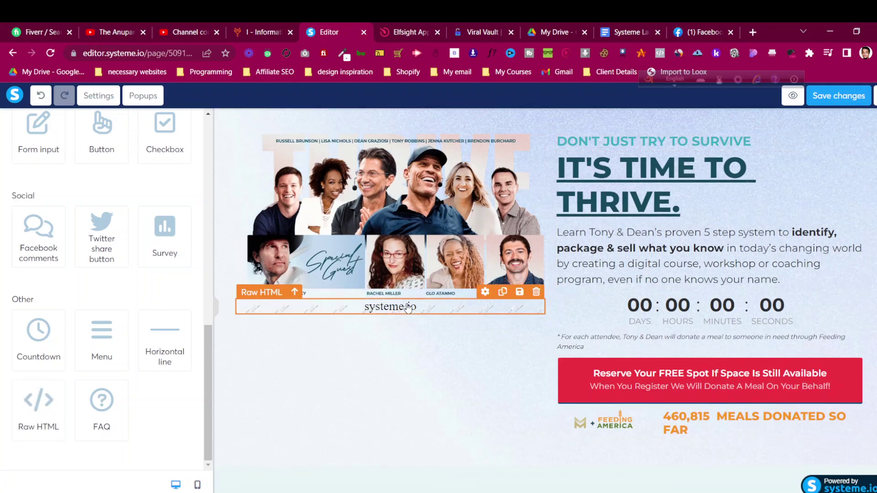
Replace the block's placeholder HTML with the Elfsight embed code and save the page
left_click(408, 310)
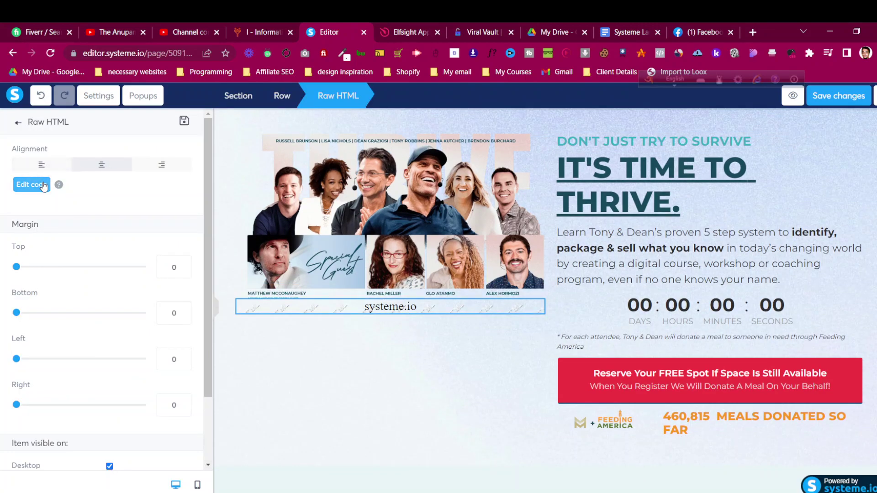
double_click(411, 310)
key("ctrl+a")
type("<script src=\"https://apps.elfsight.com/p/platform.js\" defer></script> <div class=\"elfsight-app-ec082194-0b1b-4fd5-8499-46bacaa80466\"></div>")
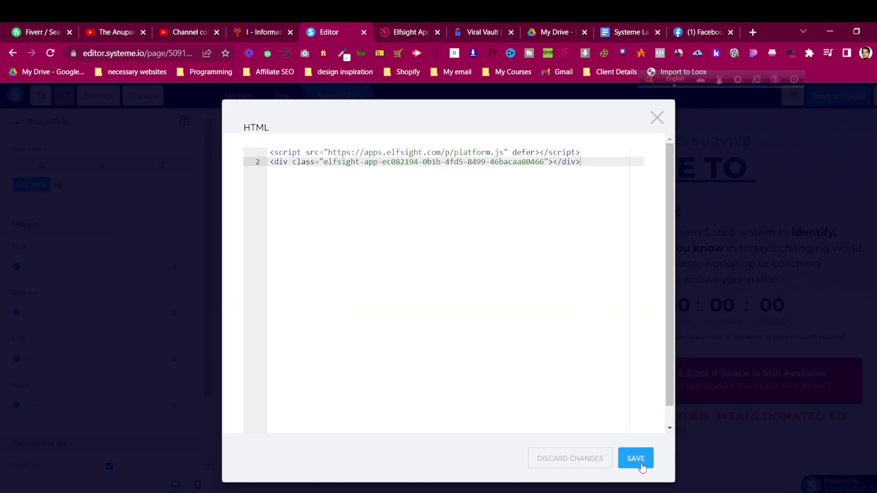
left_click(642, 465)
left_click(835, 102)
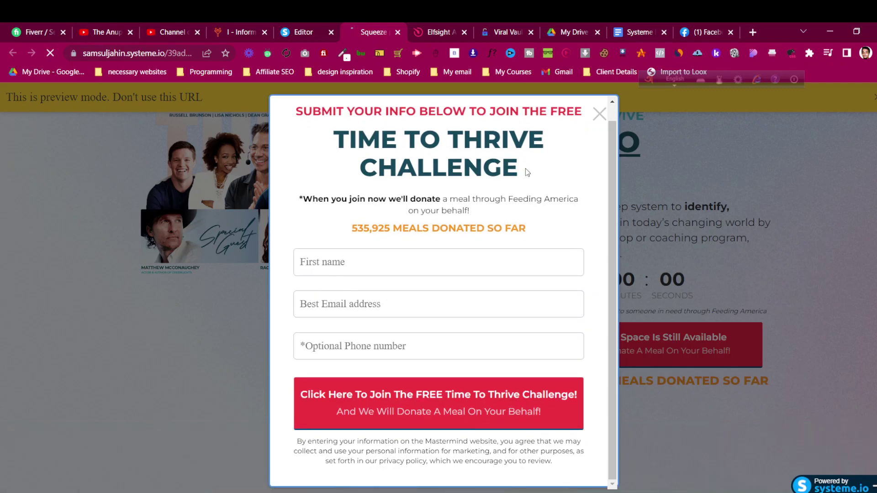
left_click(600, 113)
scroll(305, 355, "down", 3)
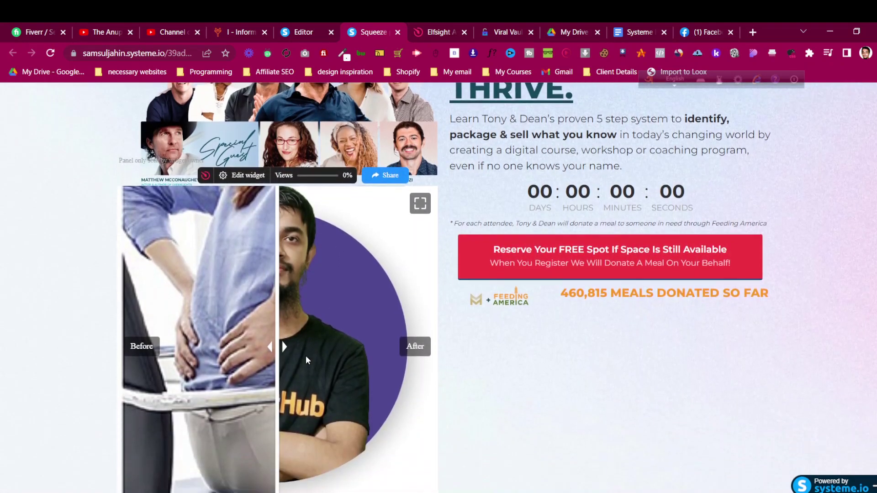
mouse_move(283, 318)
left_mouse_down()
mouse_move(392, 317)
mouse_move(195, 323)
mouse_move(439, 321)
mouse_move(212, 322)
mouse_move(289, 333)
left_mouse_up()
scroll(503, 348, "up", 2)
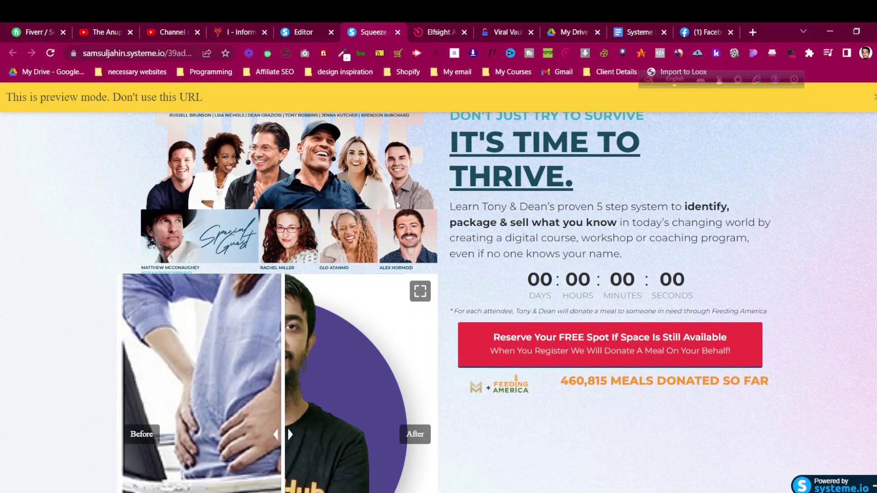
left_click(308, 28)
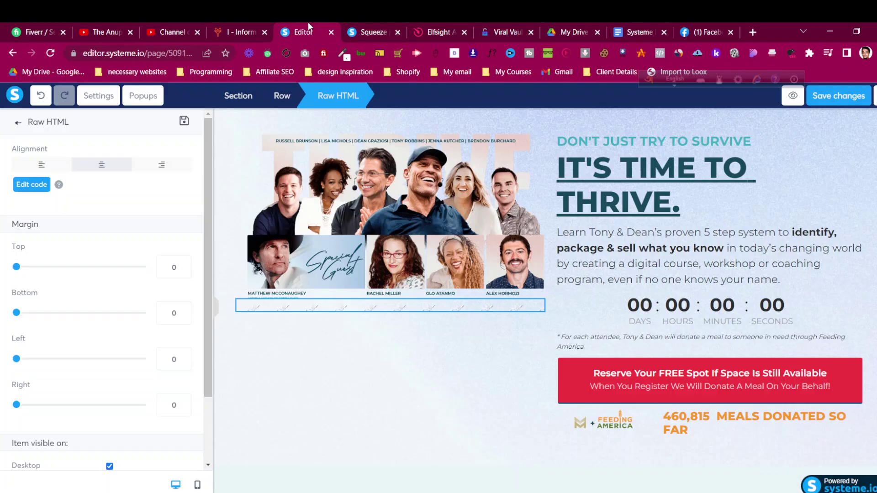